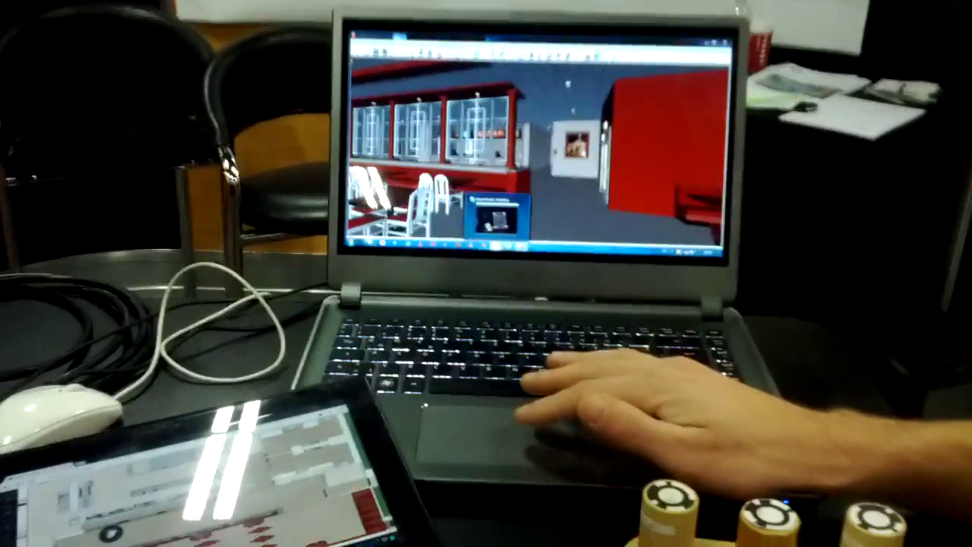
Step: Open the live webcam window over the 3D café model from its taskbar thumbnail
left_click(498, 216)
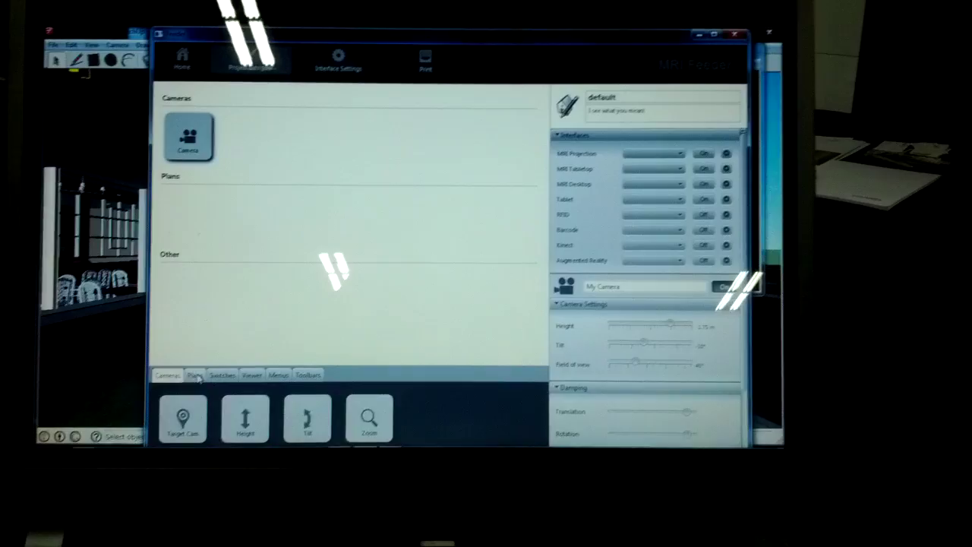
Step: Add Plan 1 from the Plans list to the project's Plans section
left_click(209, 369)
left_click(198, 425)
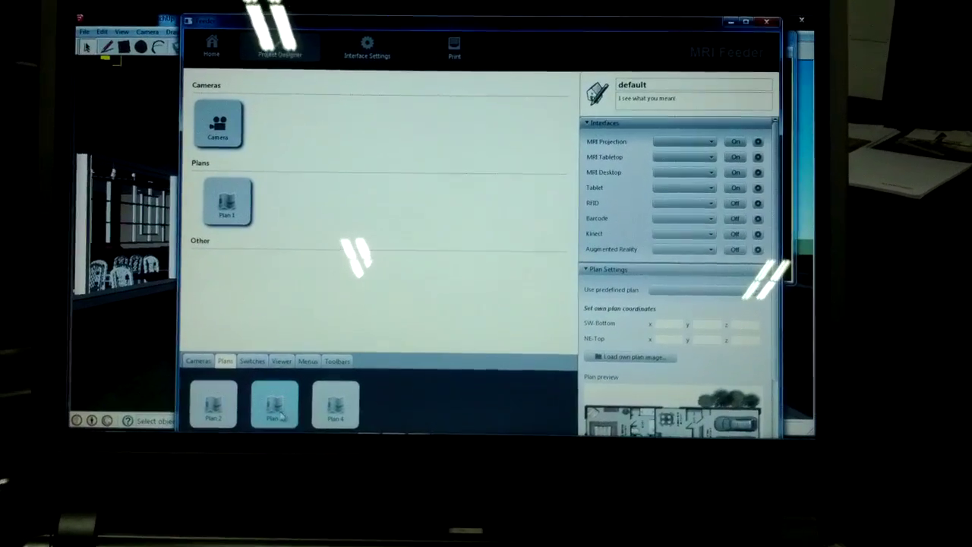